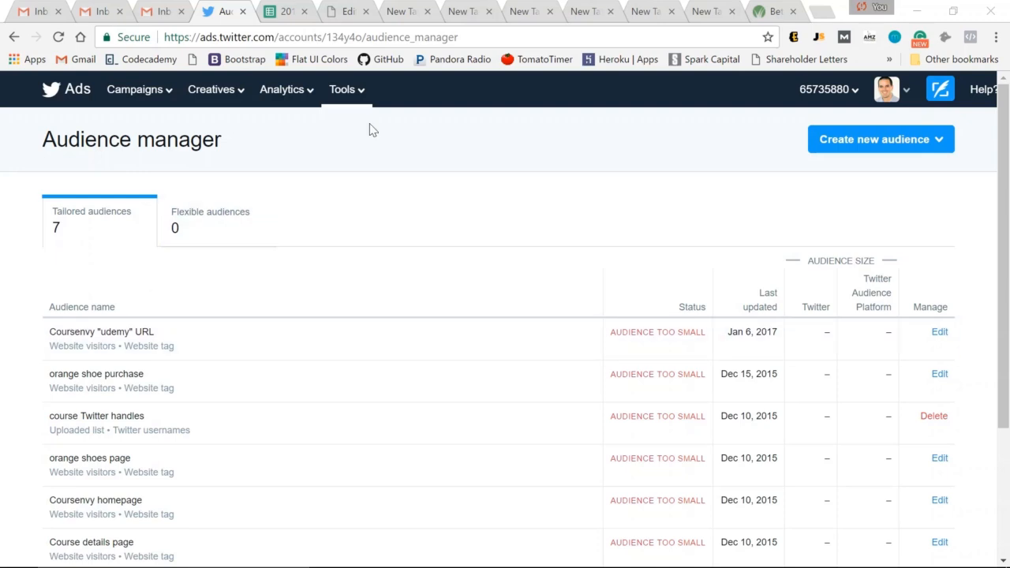
Step: Open Conversion tracking from the Tools menu and start creating a new conversion event
click(348, 92)
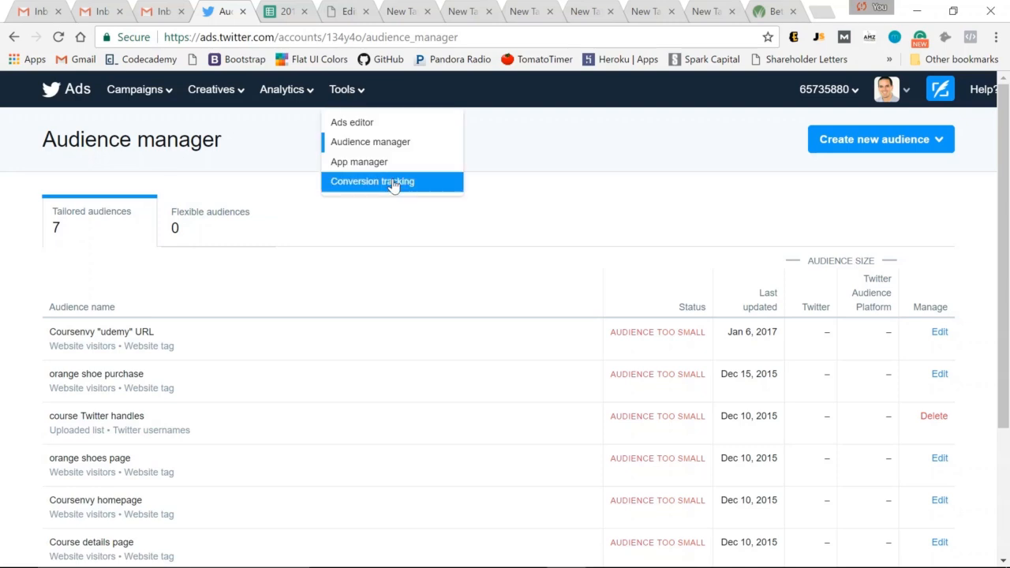
click(393, 187)
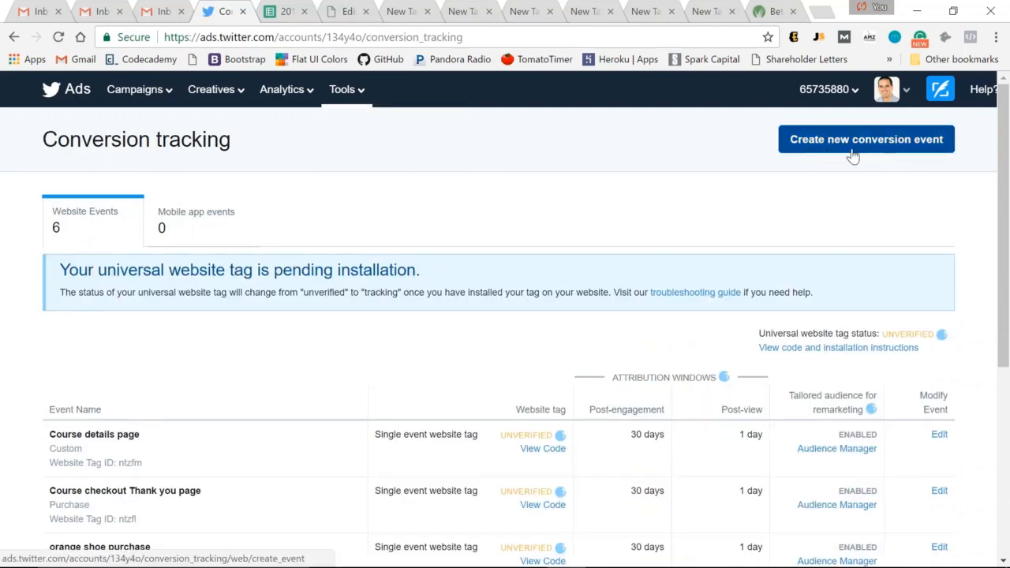
click(905, 149)
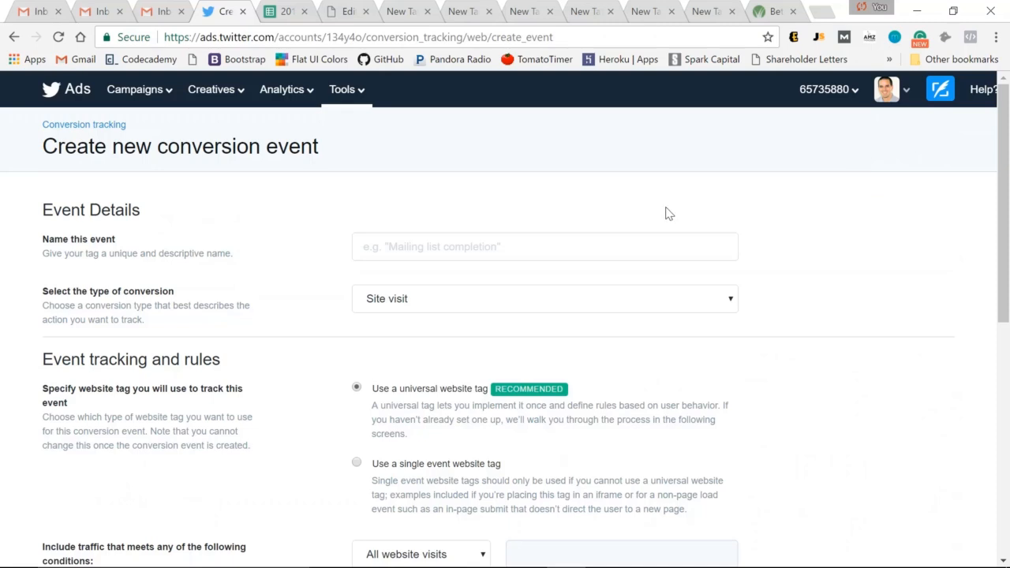
Step: Name the event Coursenvy add to cart and keep its conversion type as Site visit
click(667, 249)
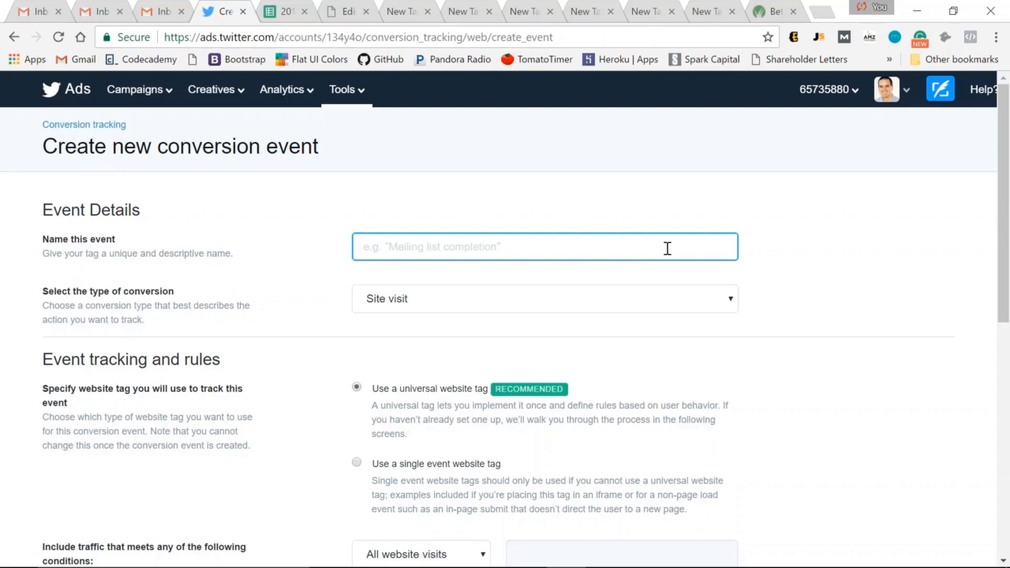
text(Coursenvy add to cart)
click(556, 306)
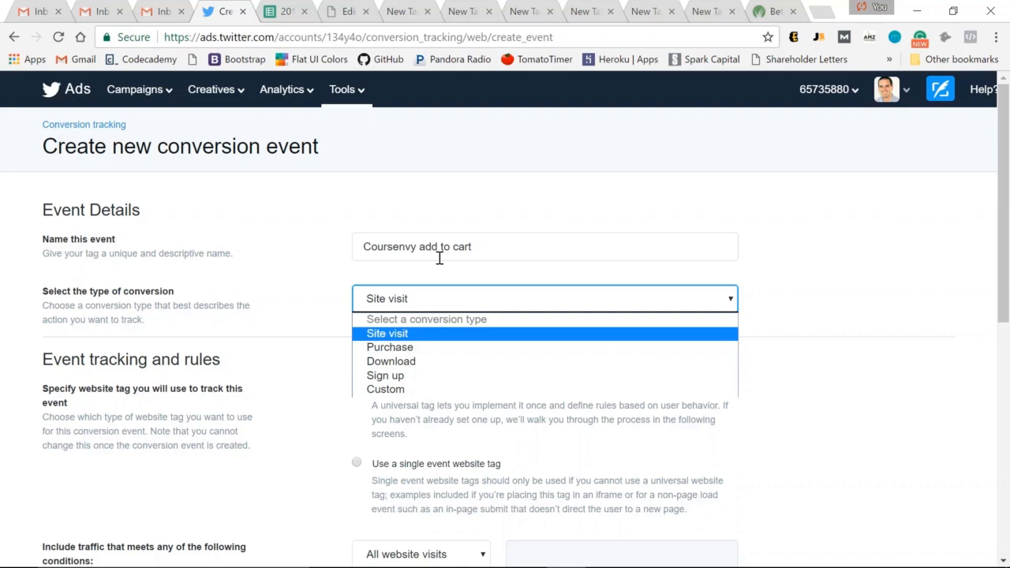
click(400, 338)
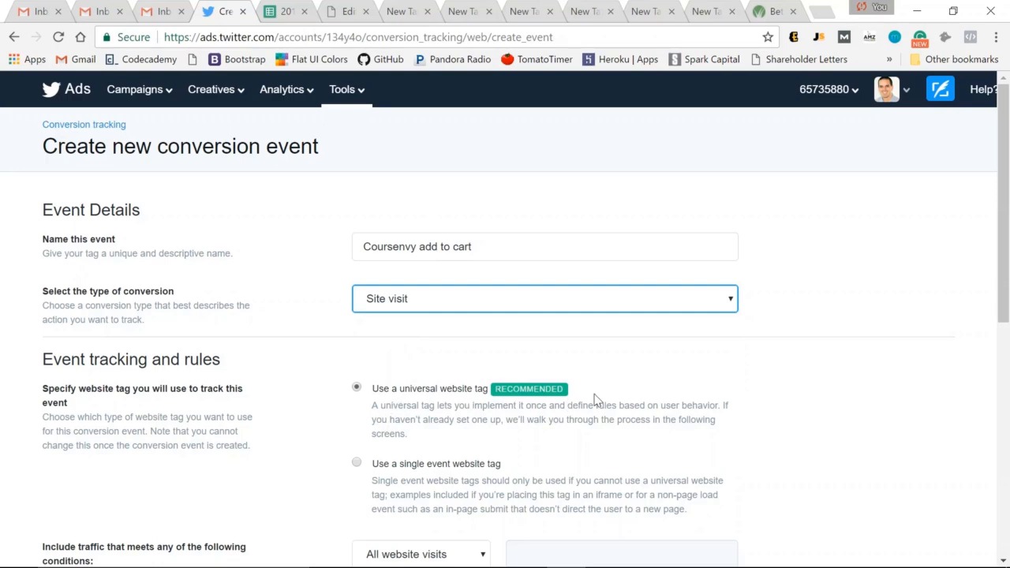
Step: Set the traffic condition to Exact URL matching coursenvy.com/cart
scroll(647, 374, down, 2)
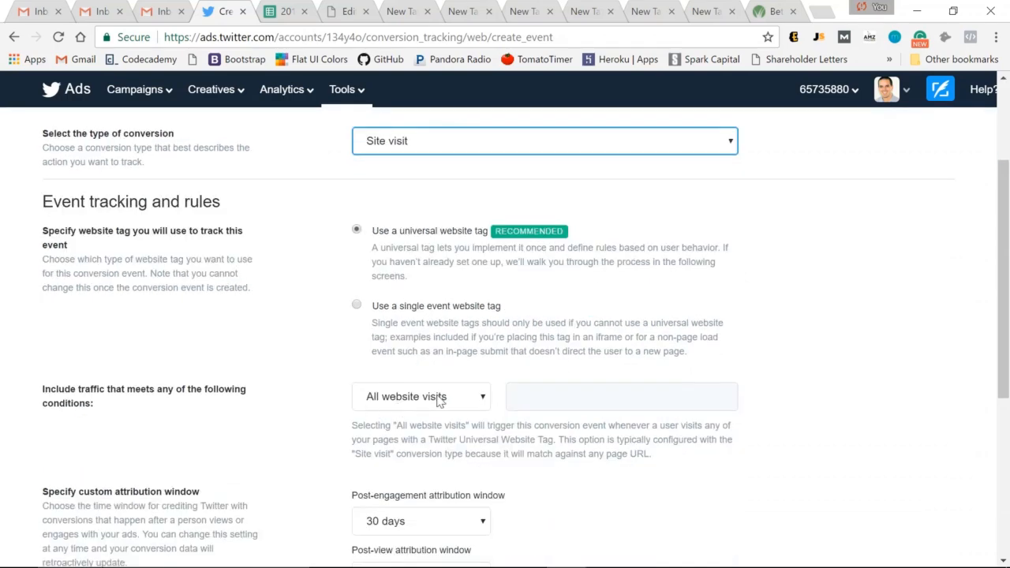
scroll(439, 401, up, 1)
scroll(462, 288, down, 1)
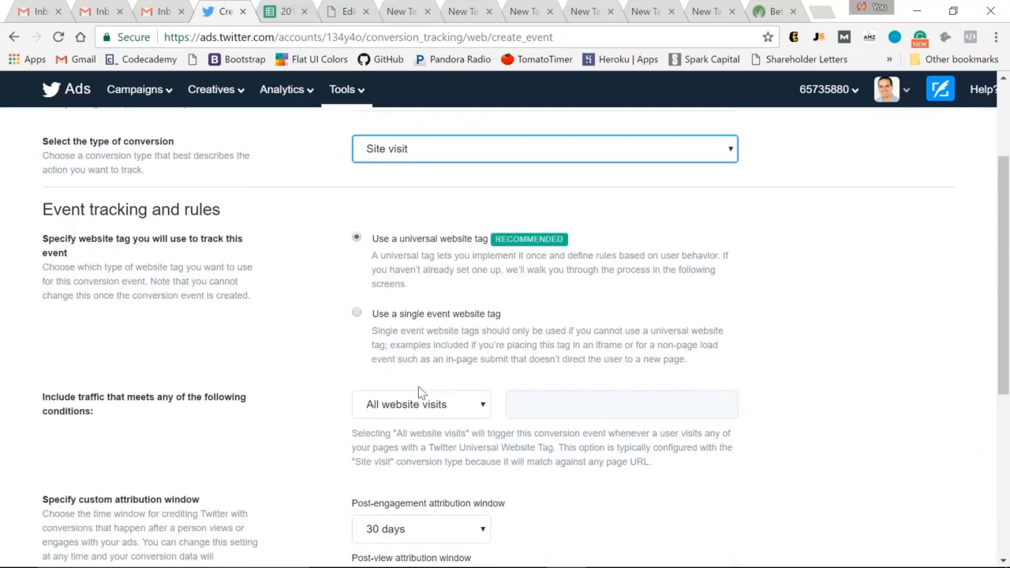
click(419, 396)
click(414, 428)
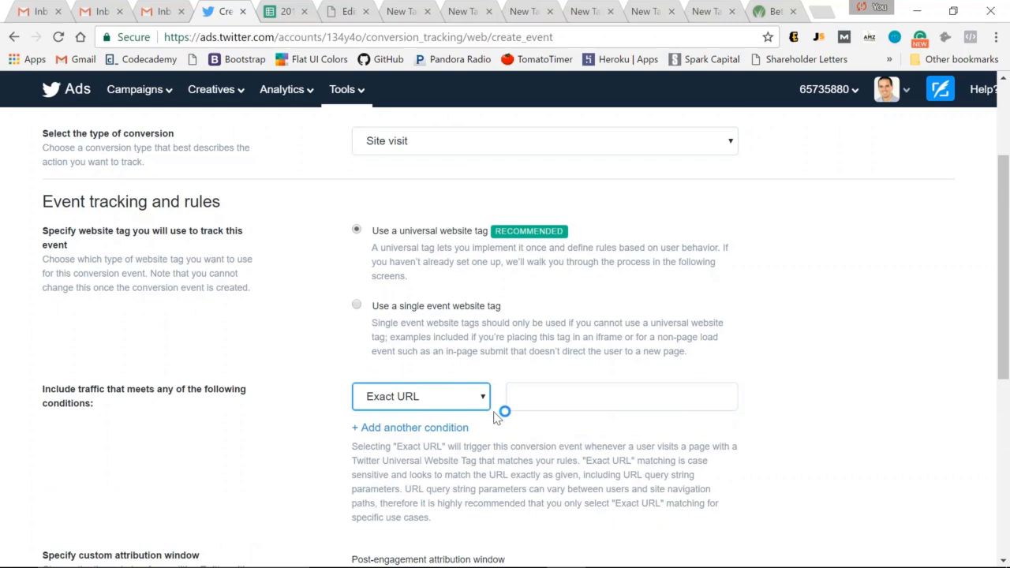
click(533, 396)
text(cou)
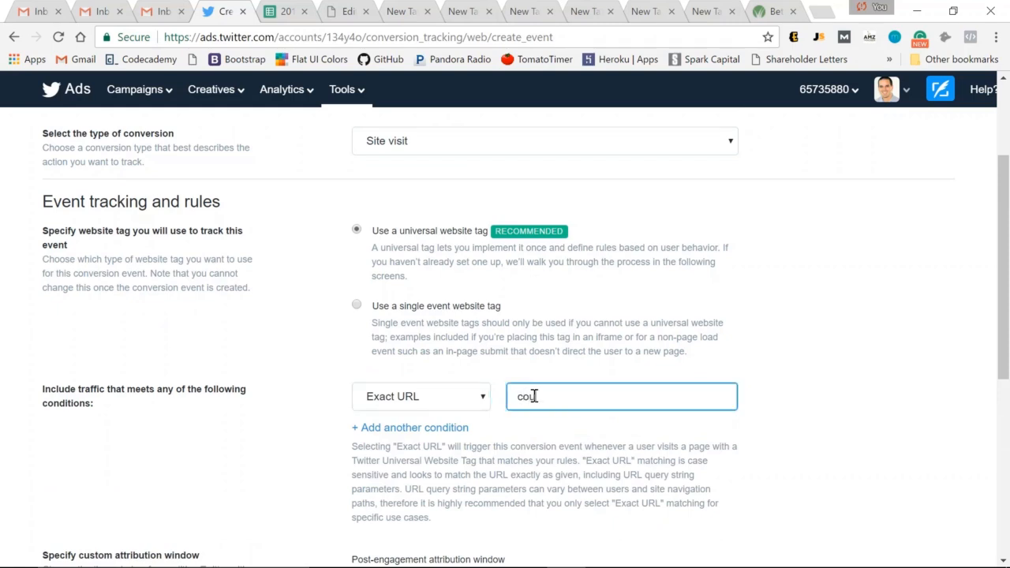
text(rsenv)
text(y/)
text(com)
text(/cart)
Step: Add a second traffic condition of URL contains with the text cart
scroll(474, 363, down, 1)
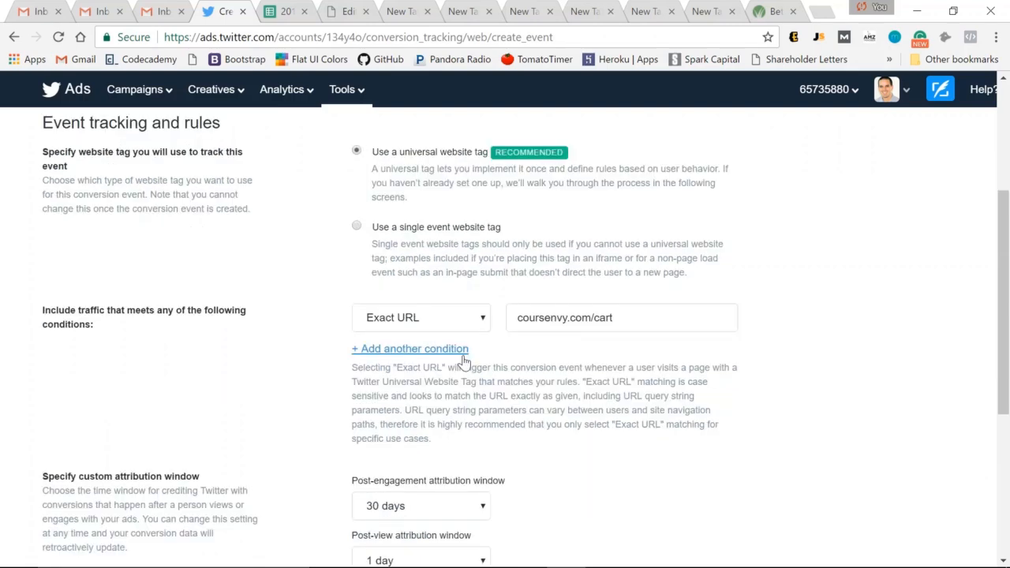
click(454, 349)
click(442, 354)
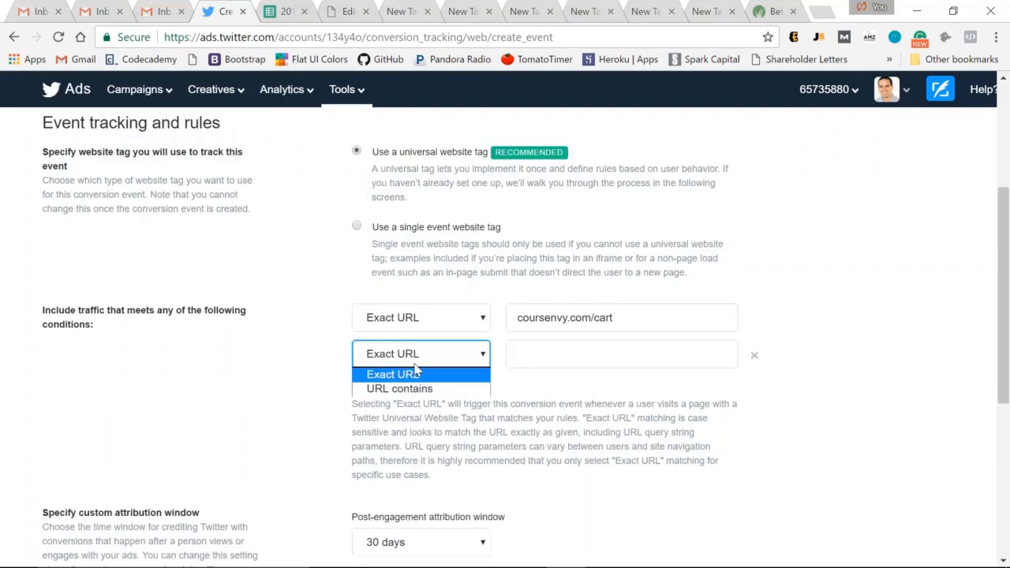
click(417, 388)
click(520, 360)
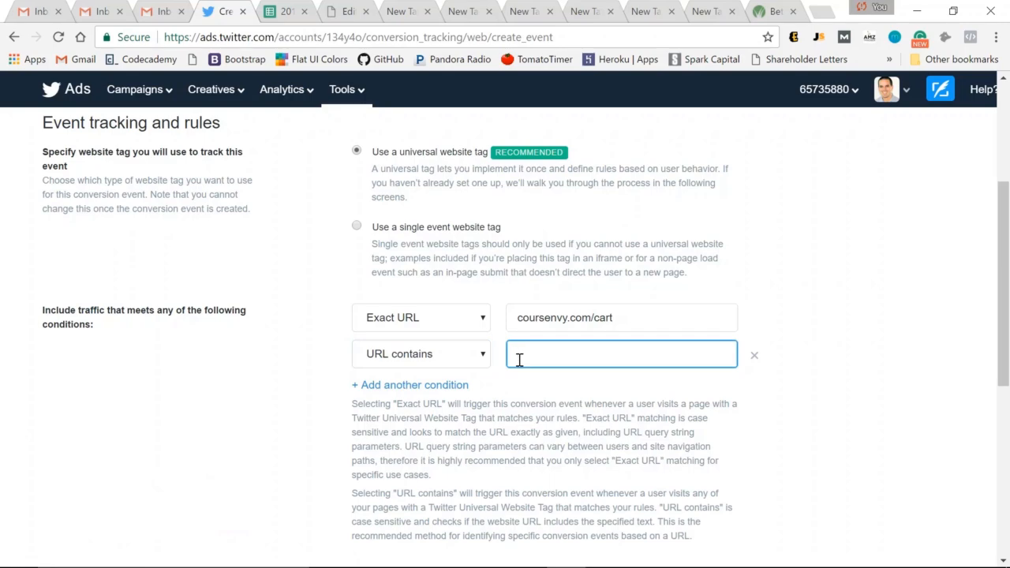
text(cart)
click(513, 387)
Step: Set the post-view attribution window to Off
scroll(436, 407, down, 2)
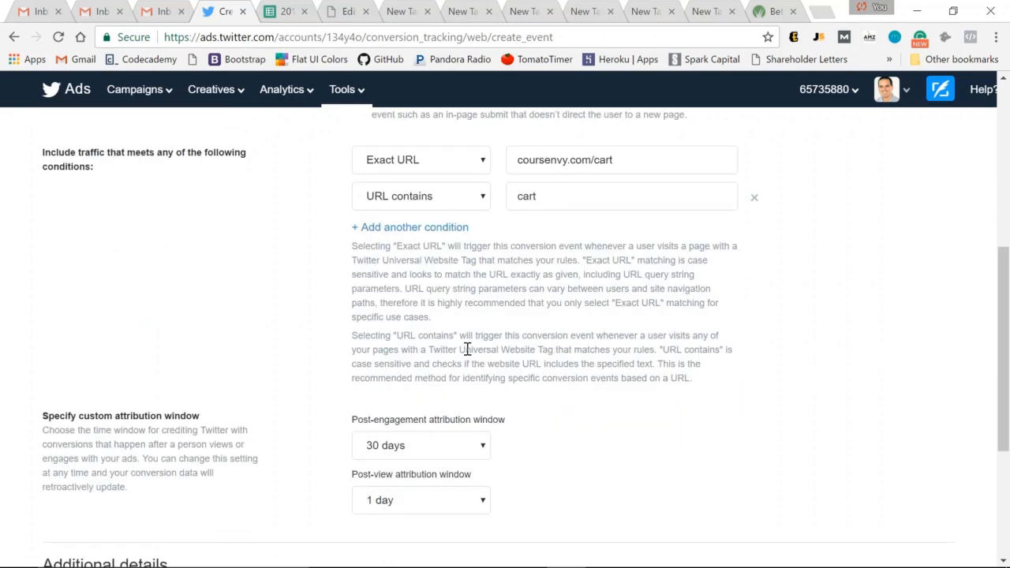
scroll(467, 349, down, 1)
click(417, 422)
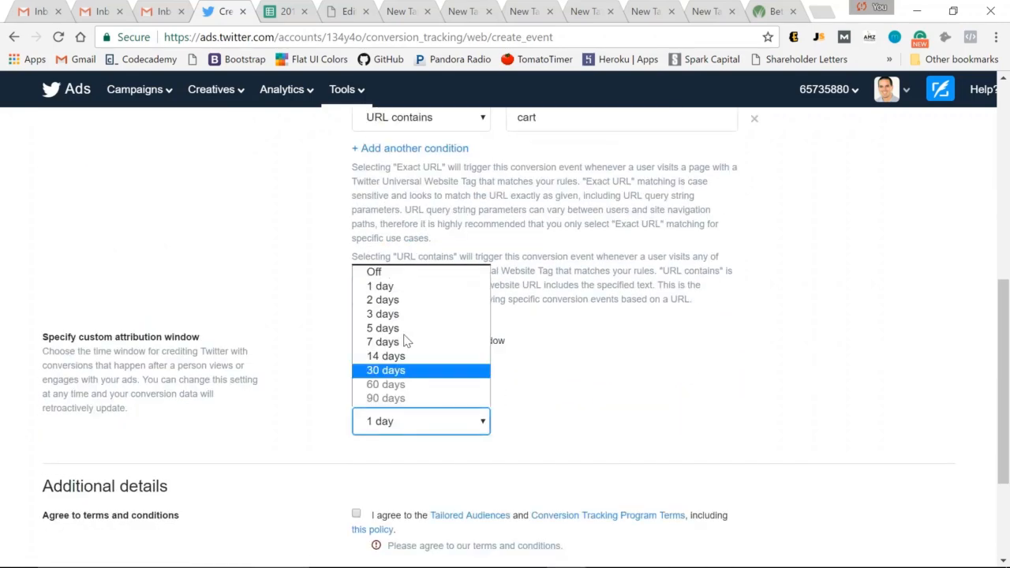
click(413, 276)
Step: Agree to the terms and conditions and save the conversion event
scroll(523, 395, down, 2)
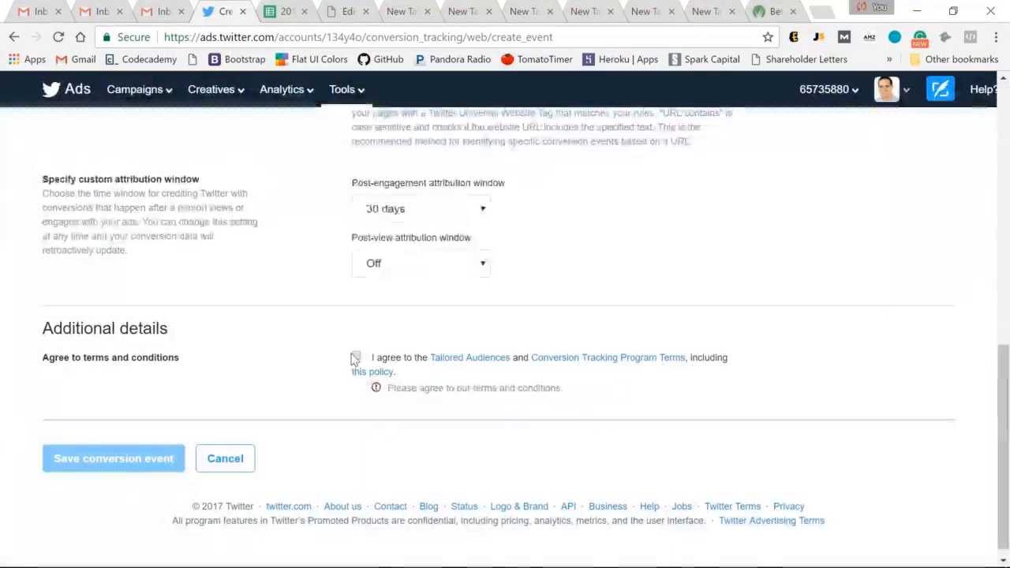
click(356, 358)
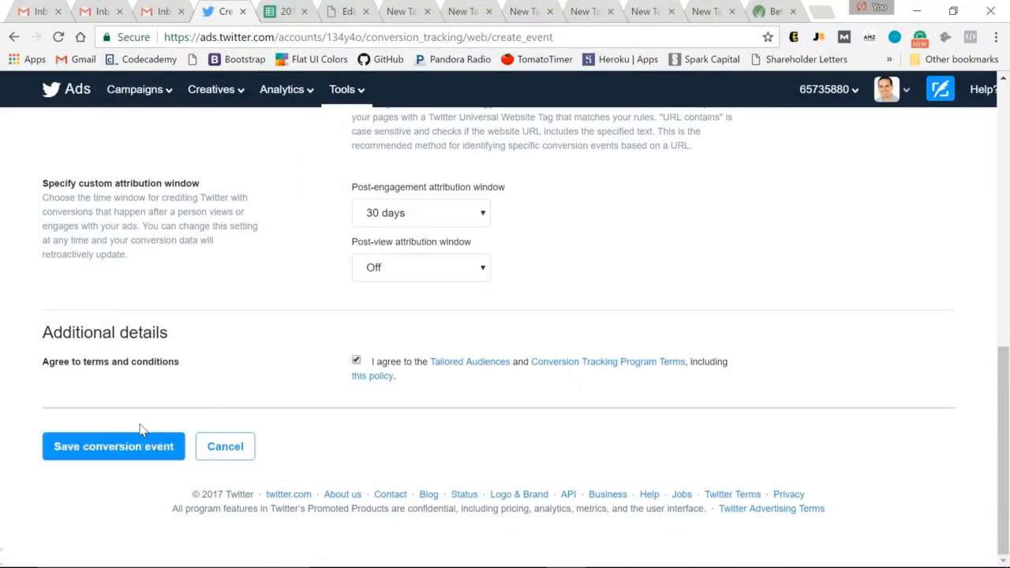
click(89, 452)
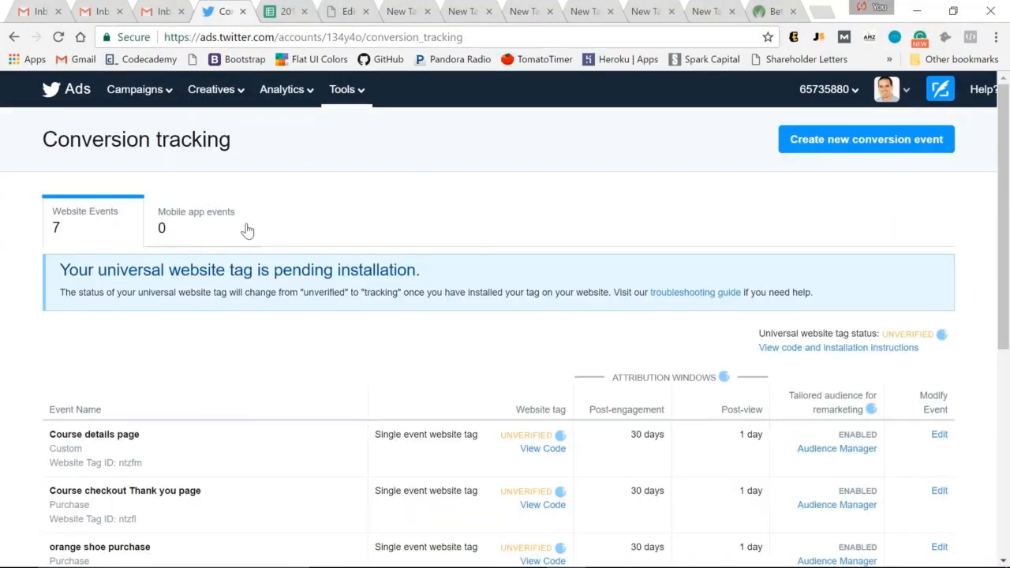
Step: Scroll through the list of website conversion events to review the new entry
scroll(42, 293, down, 1)
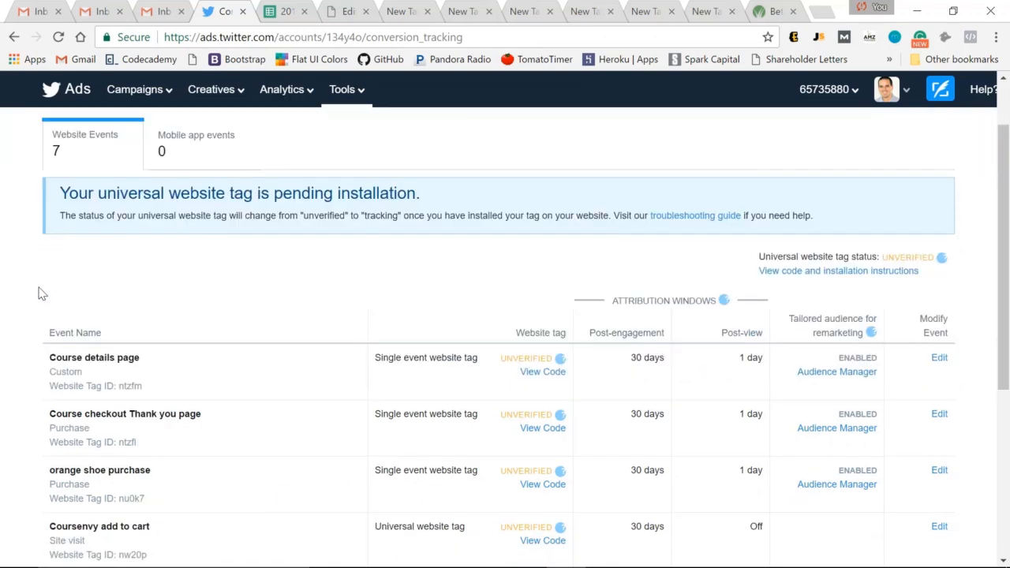
scroll(42, 294, down, 1)
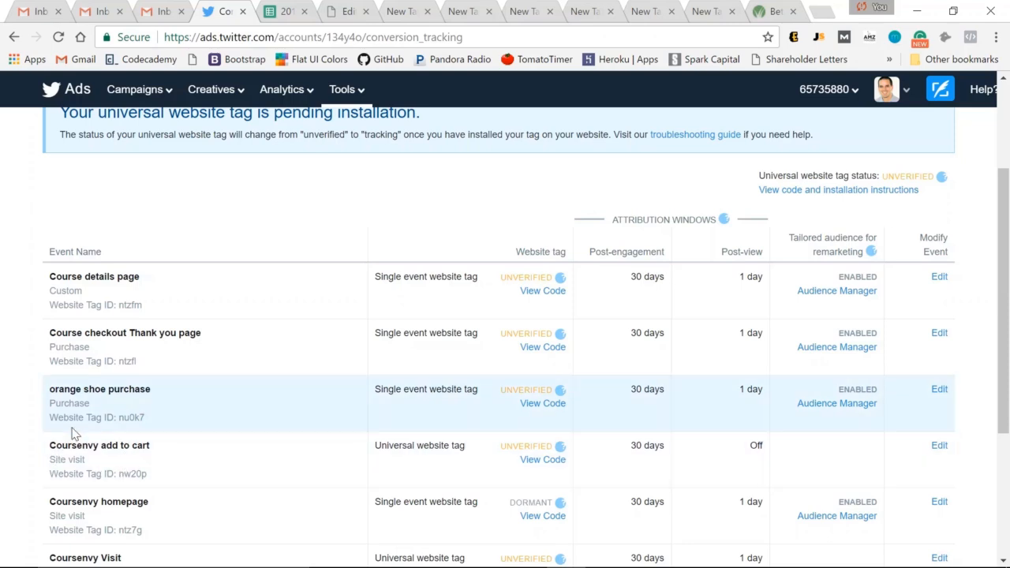
scroll(366, 273, down, 1)
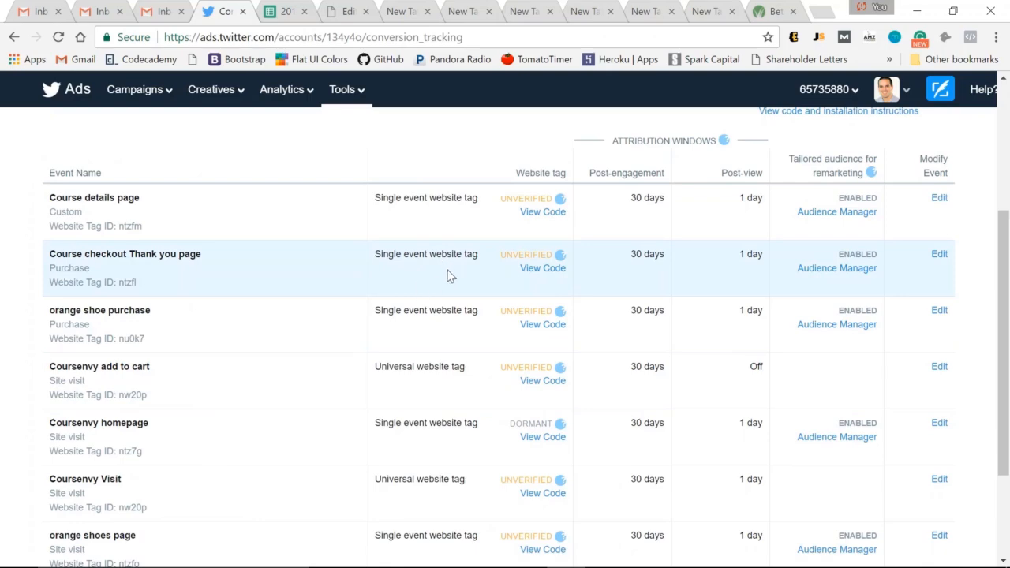
scroll(450, 276, up, 3)
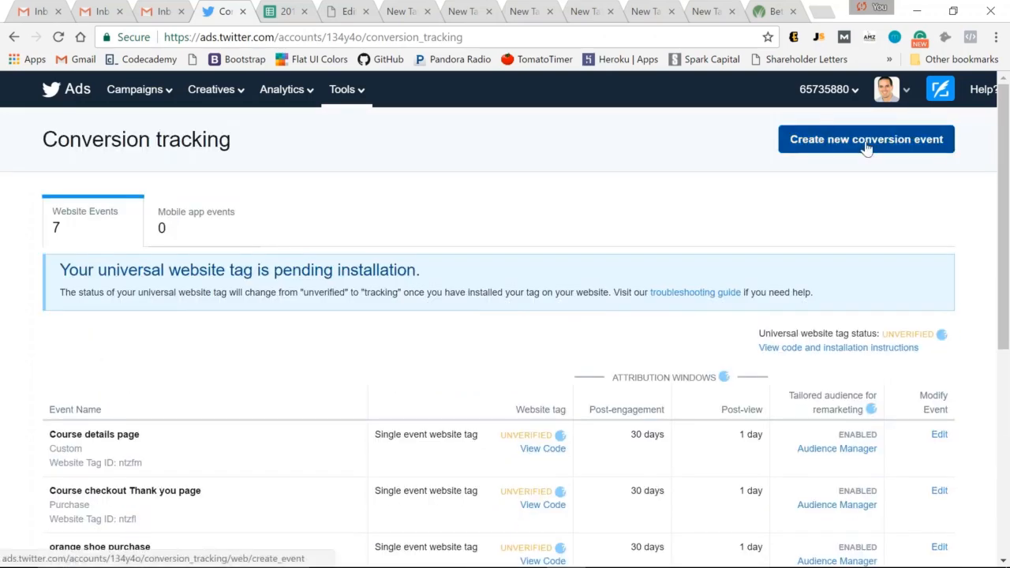
Step: Create another conversion event named coursenvy header email signup with the conversion type Sign up
click(866, 142)
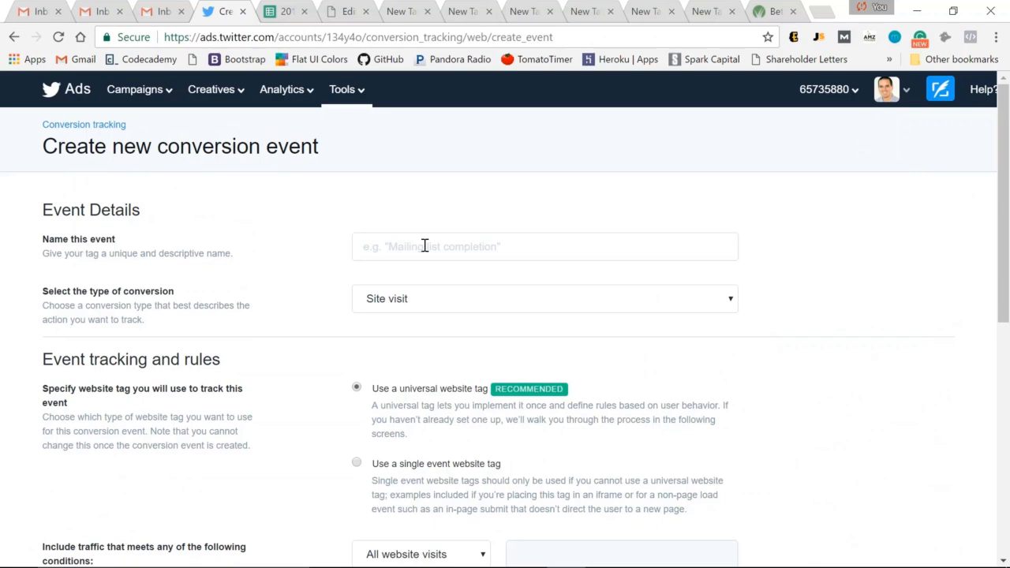
click(424, 246)
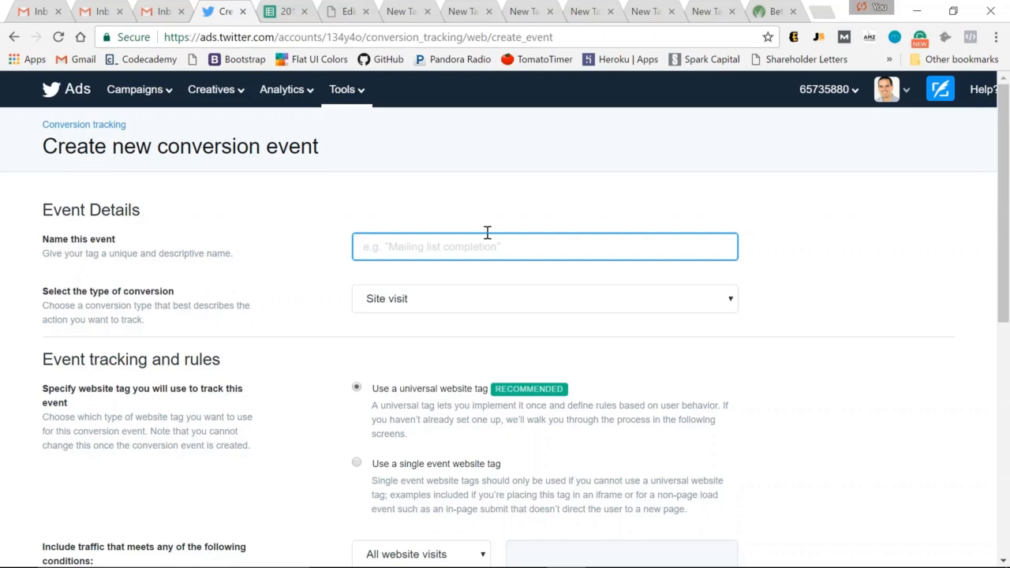
text(coursenvy )
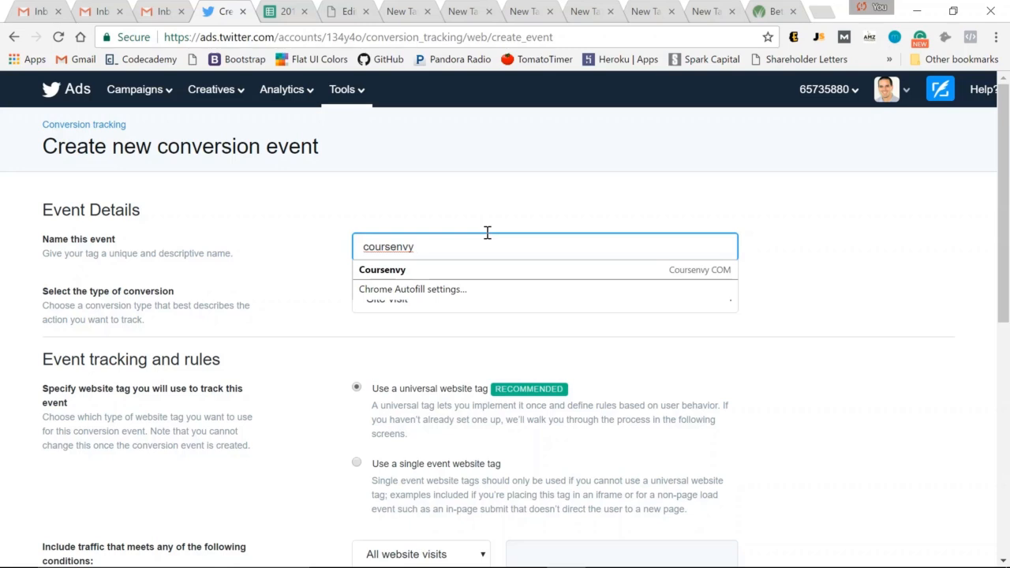
text(header)
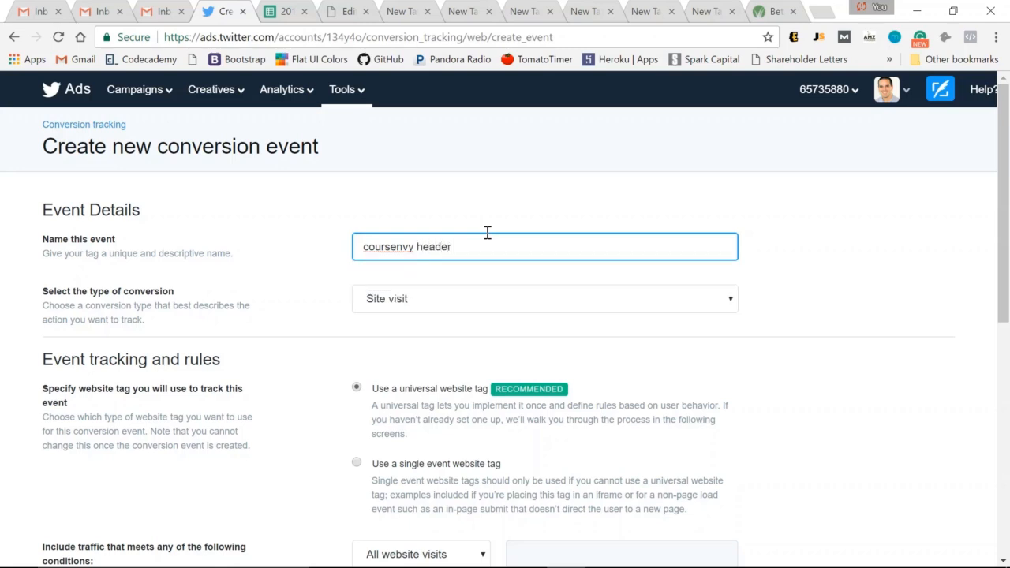
text( email signup)
click(443, 307)
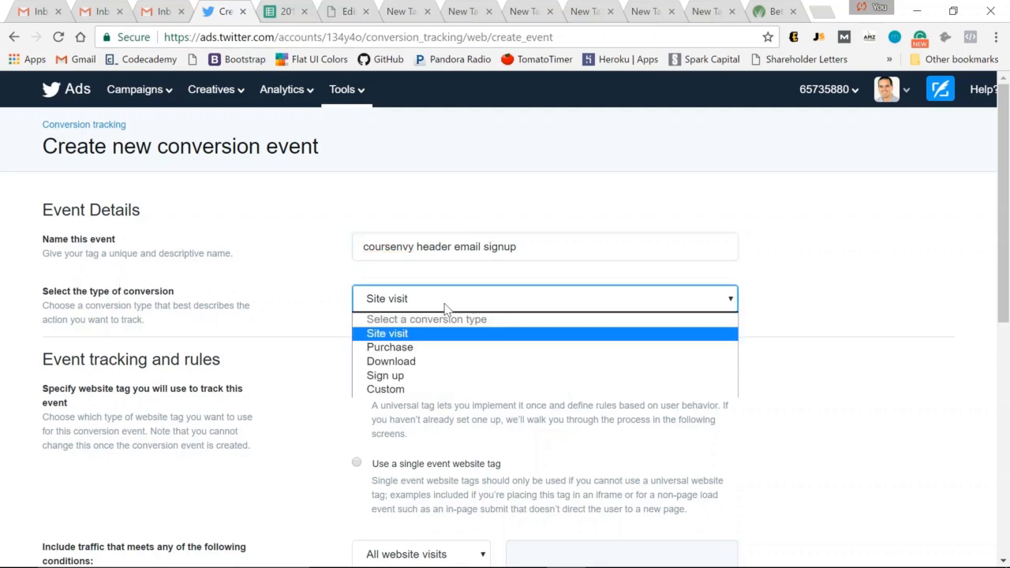
click(408, 376)
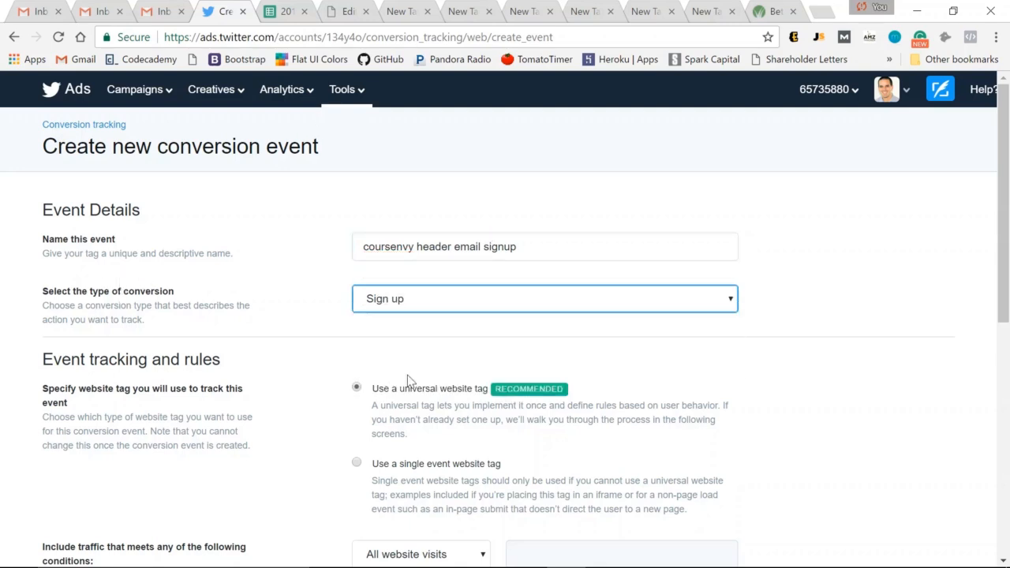
Step: Choose a single event website tag and set the post-view attribution window to Off
click(358, 465)
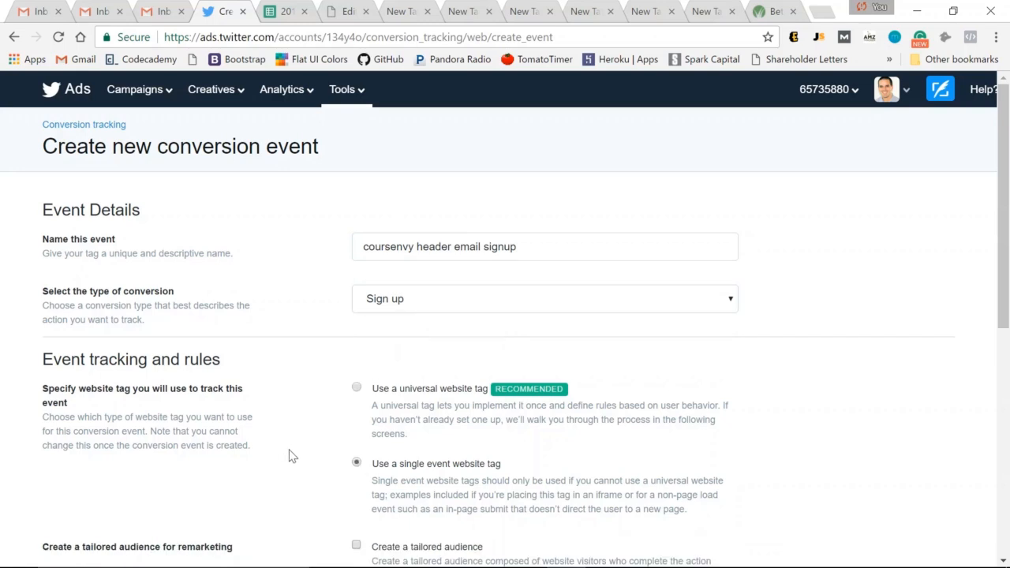
scroll(295, 449, down, 2)
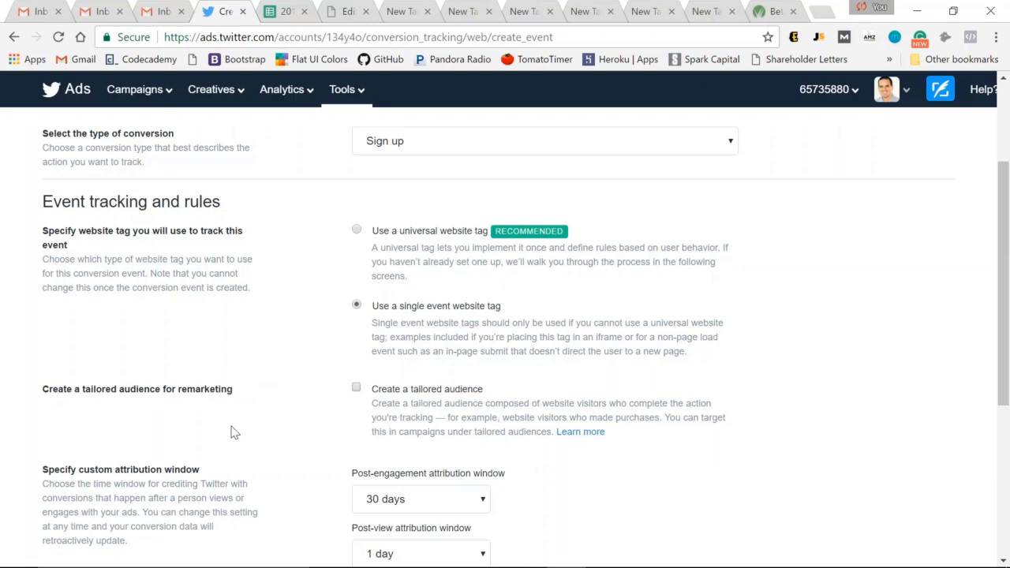
scroll(286, 371, down, 2)
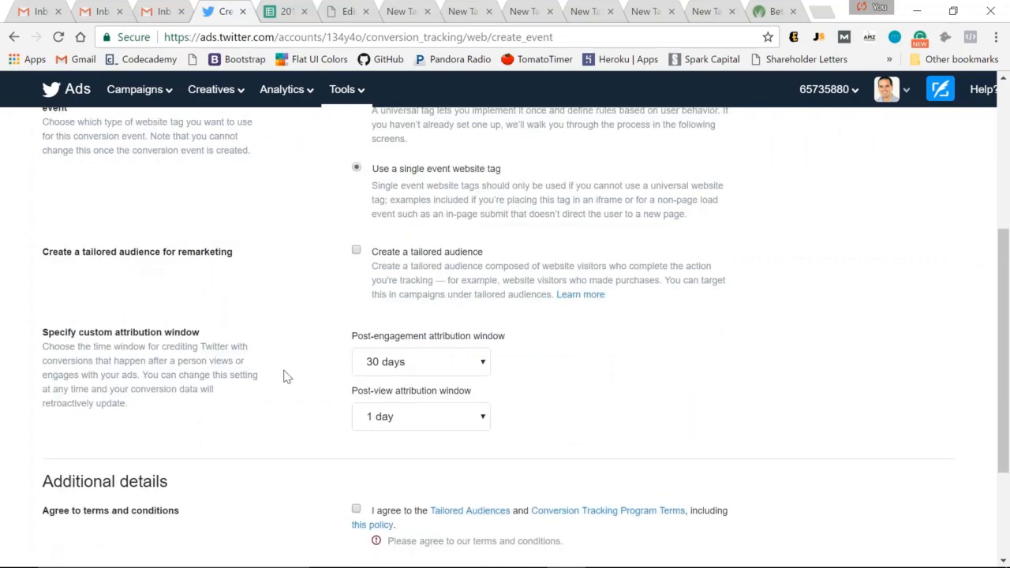
click(388, 397)
click(403, 251)
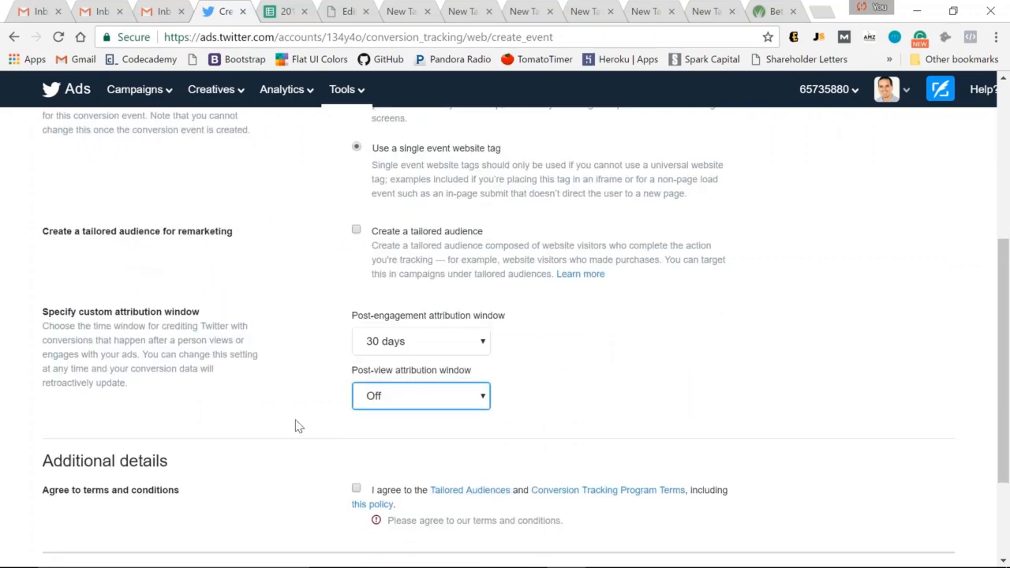
Step: Agree to the terms and conditions and save the conversion event
click(356, 489)
scroll(260, 479, down, 2)
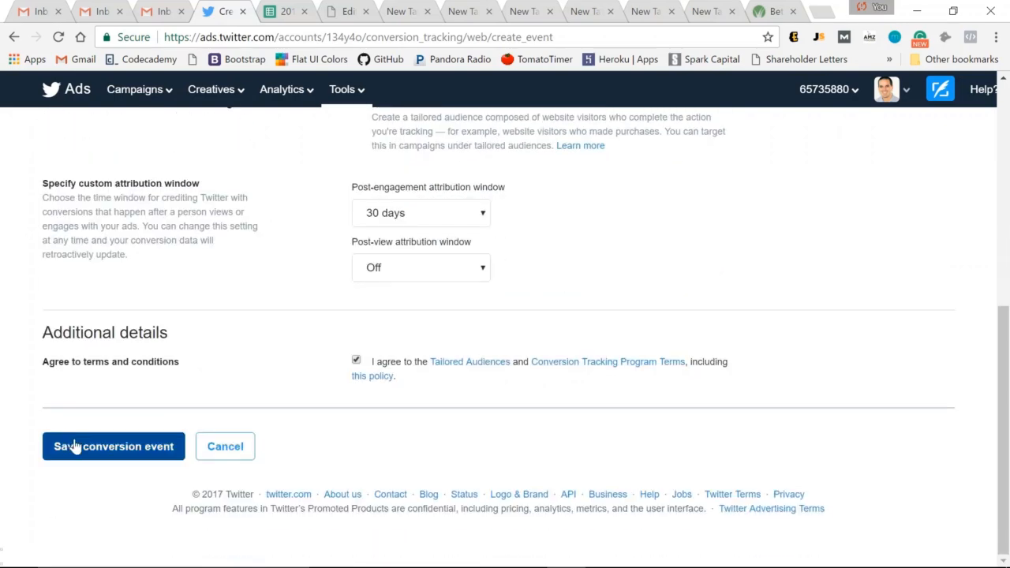
click(103, 449)
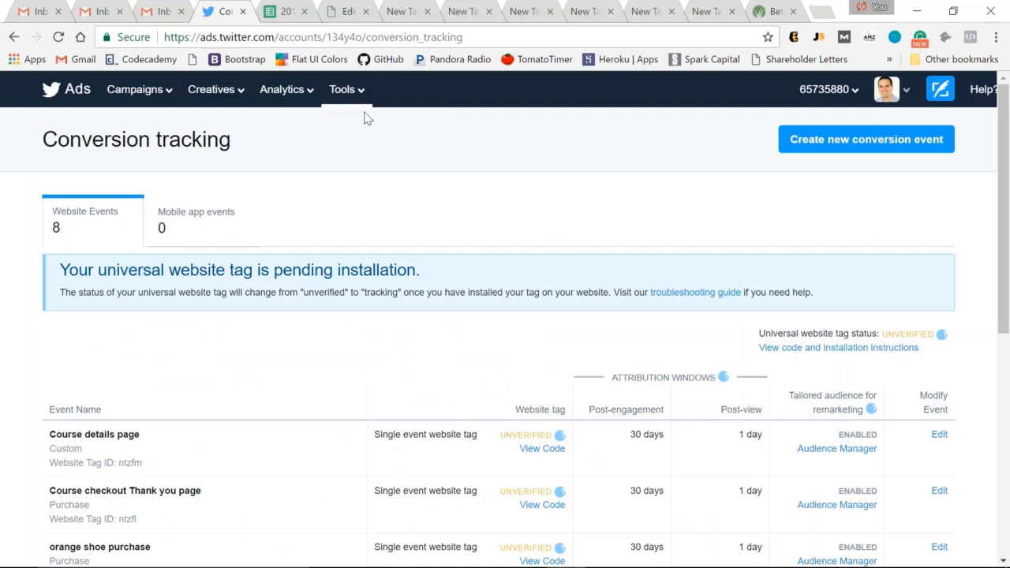
Step: Open the Audience manager from the Tools menu
click(360, 95)
click(381, 149)
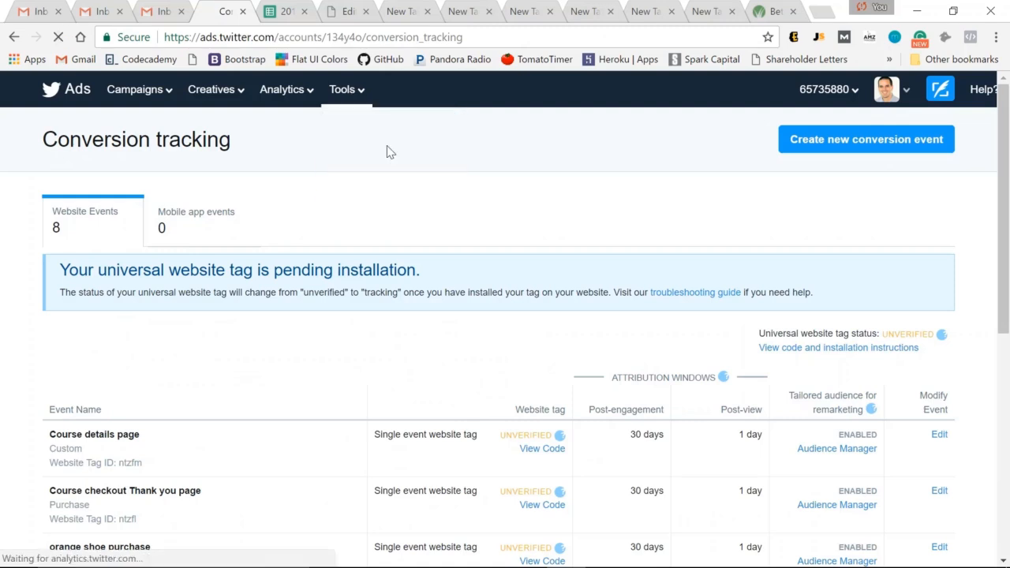
click(875, 139)
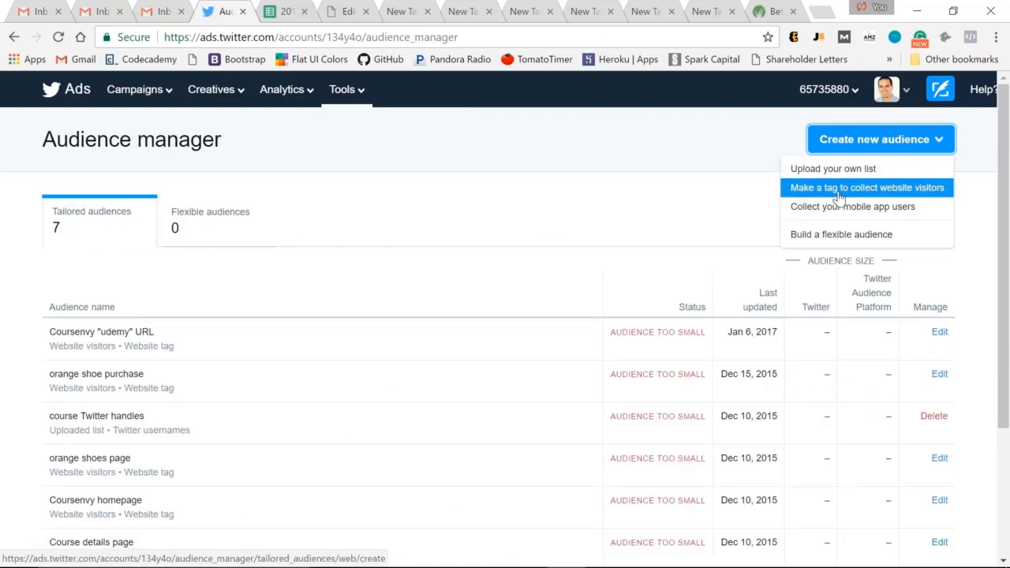
click(933, 194)
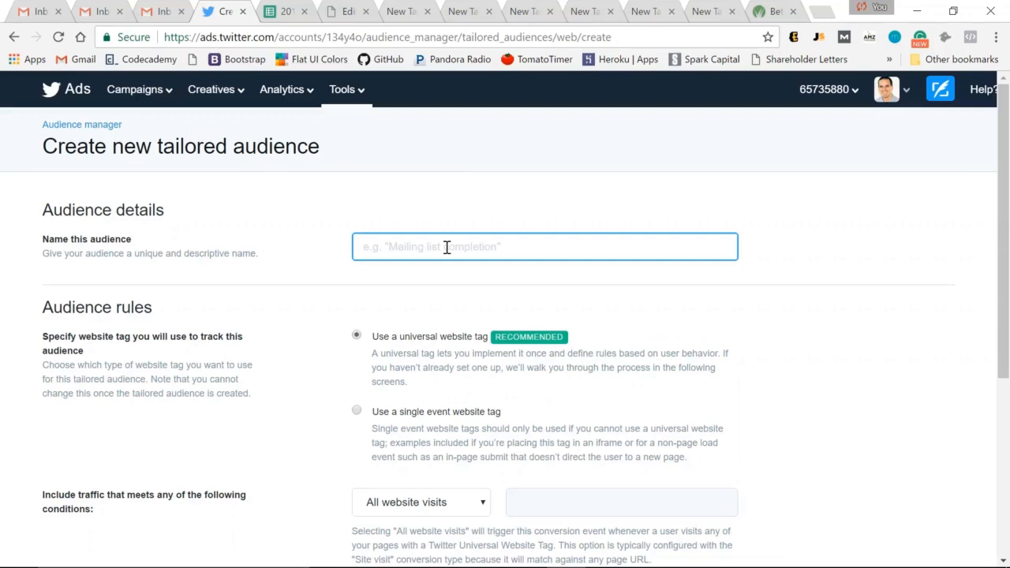
text(coursenvy email sign up)
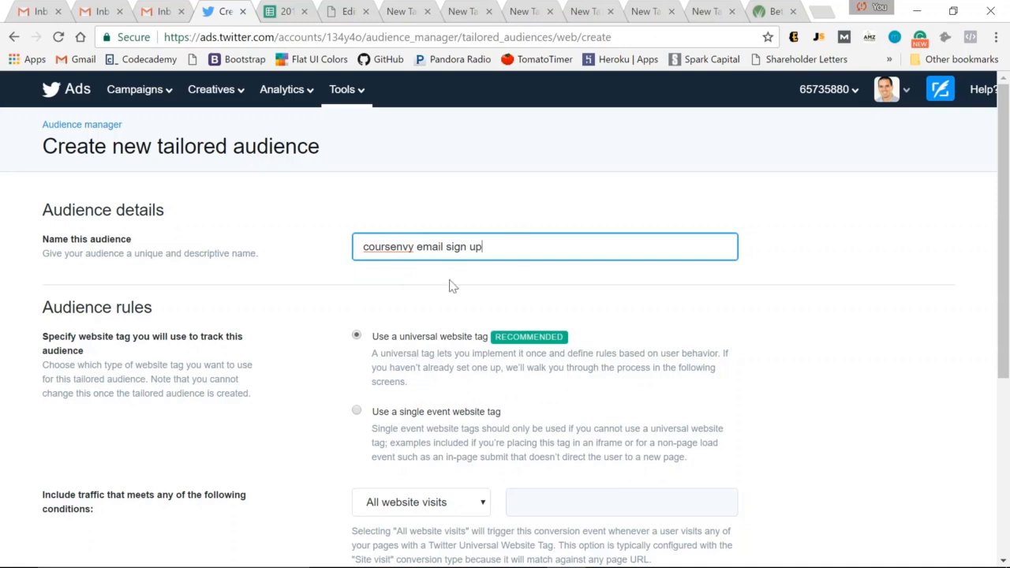
click(363, 412)
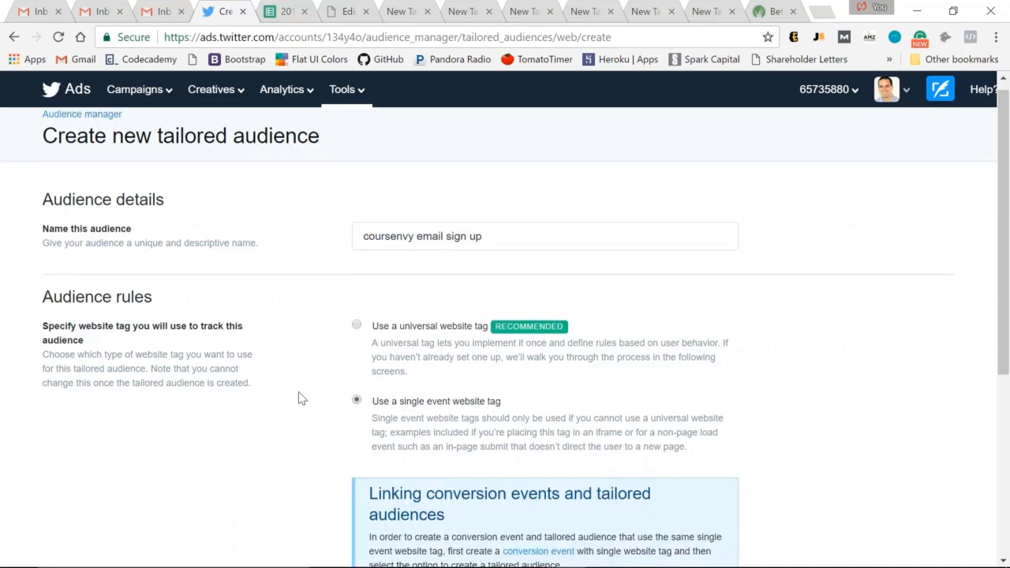
scroll(347, 371, down, 2)
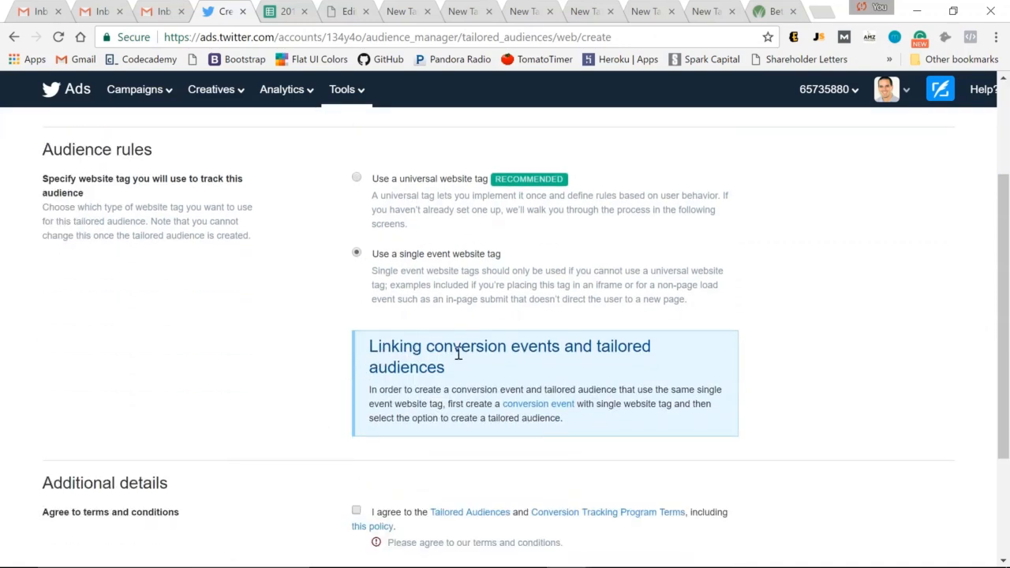
scroll(442, 316, up, 2)
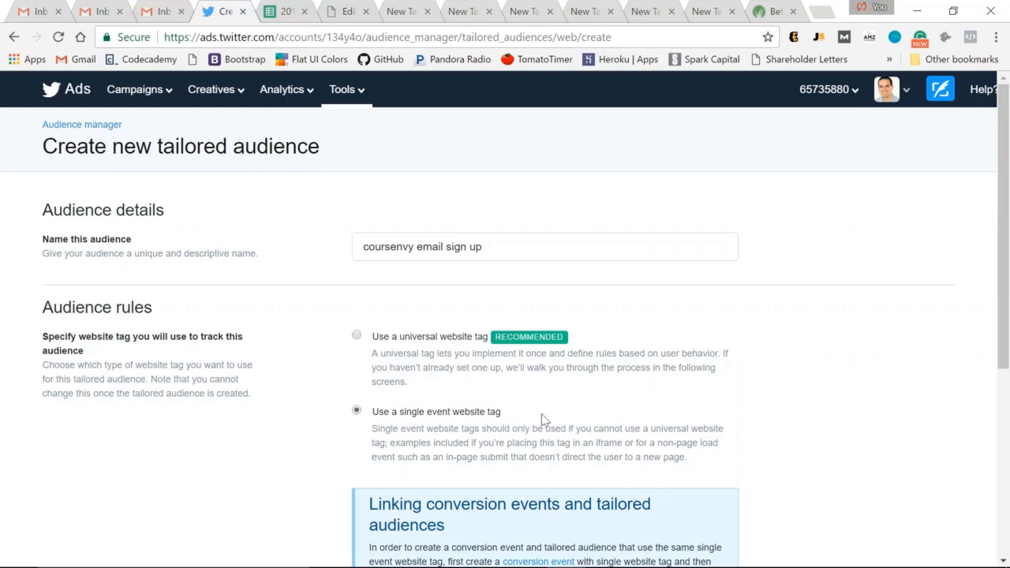
scroll(527, 417, down, 1)
scroll(527, 417, down, 3)
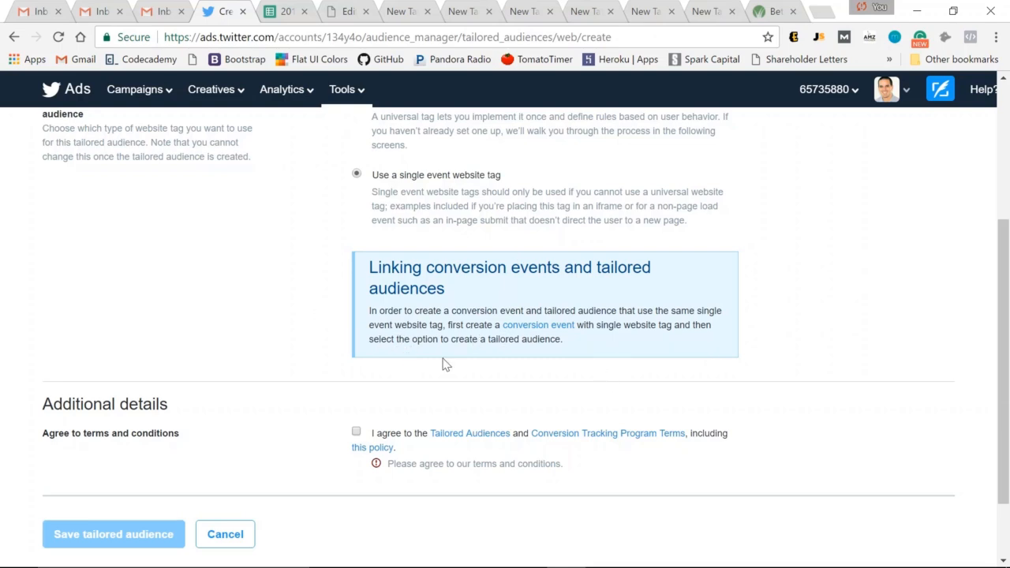
scroll(425, 363, up, 1)
scroll(425, 371, up, 3)
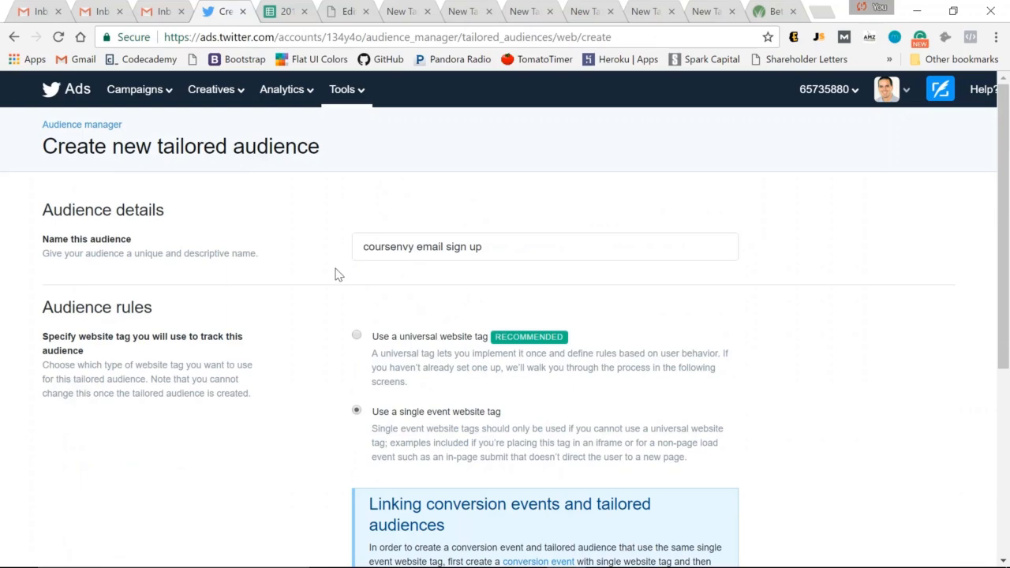
scroll(334, 273, down, 5)
click(229, 461)
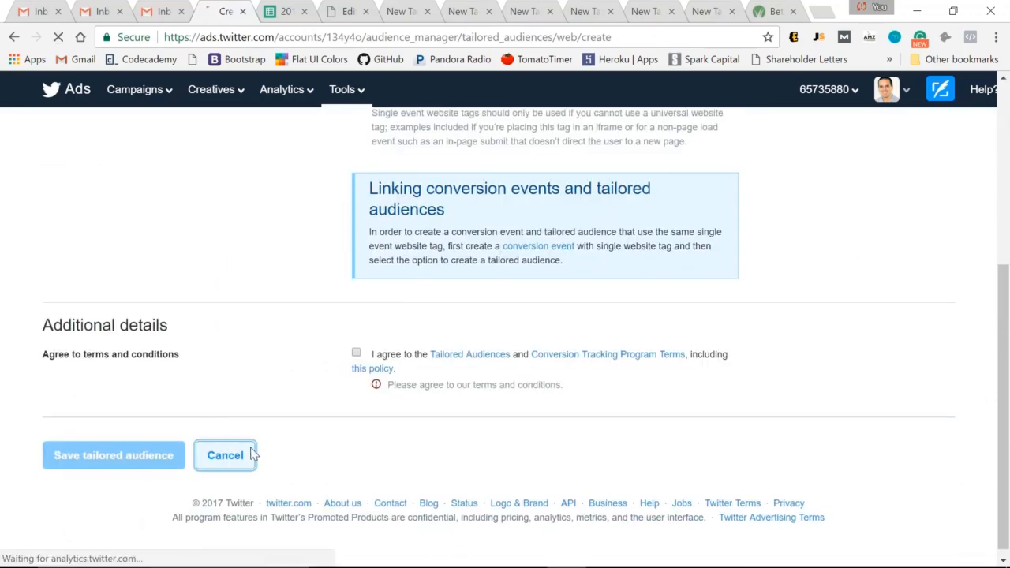
Step: Edit the coursenvy header email signup conversion event to create a tailored audience for remarketing, and save it
click(356, 89)
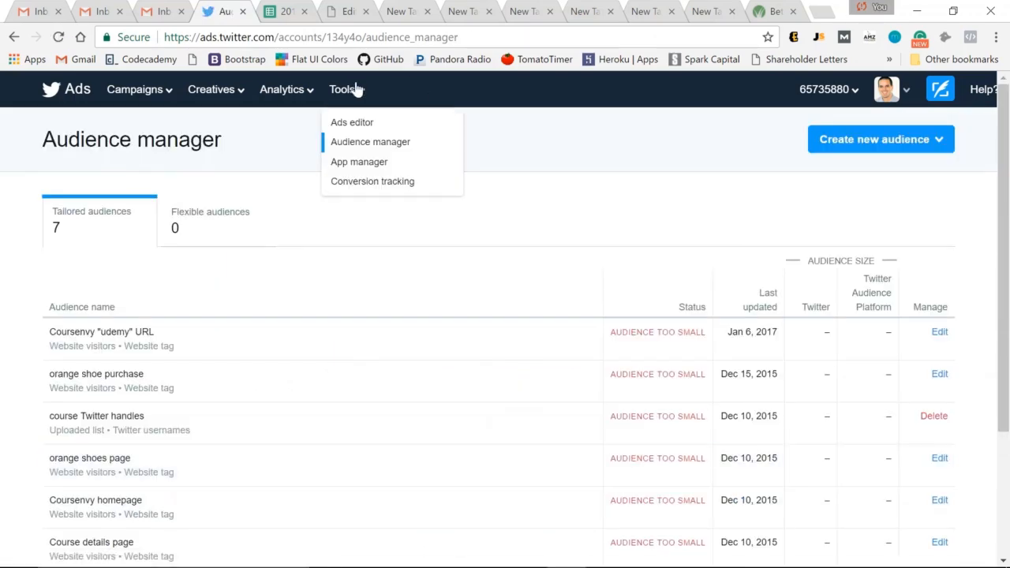
click(364, 182)
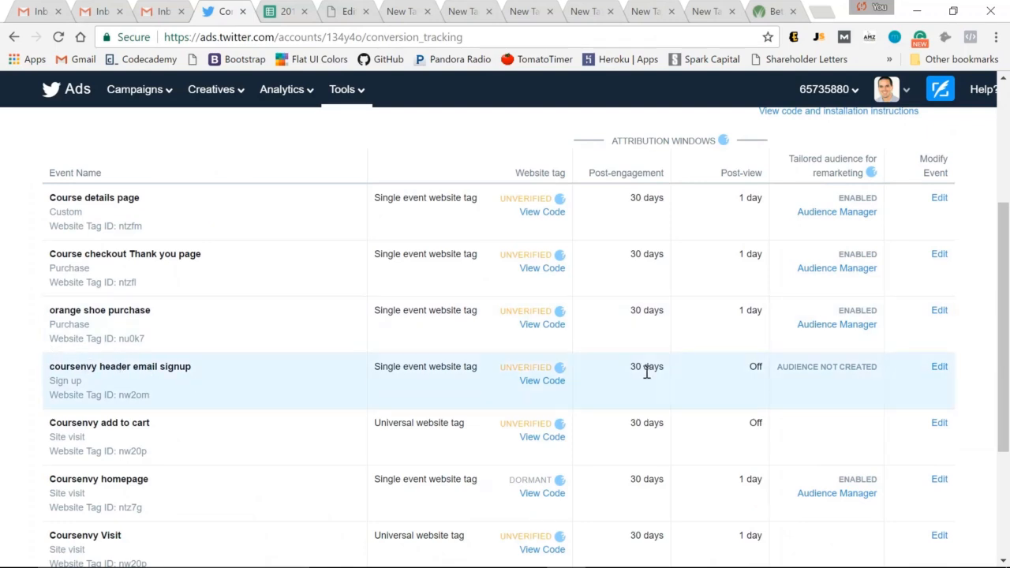
click(941, 372)
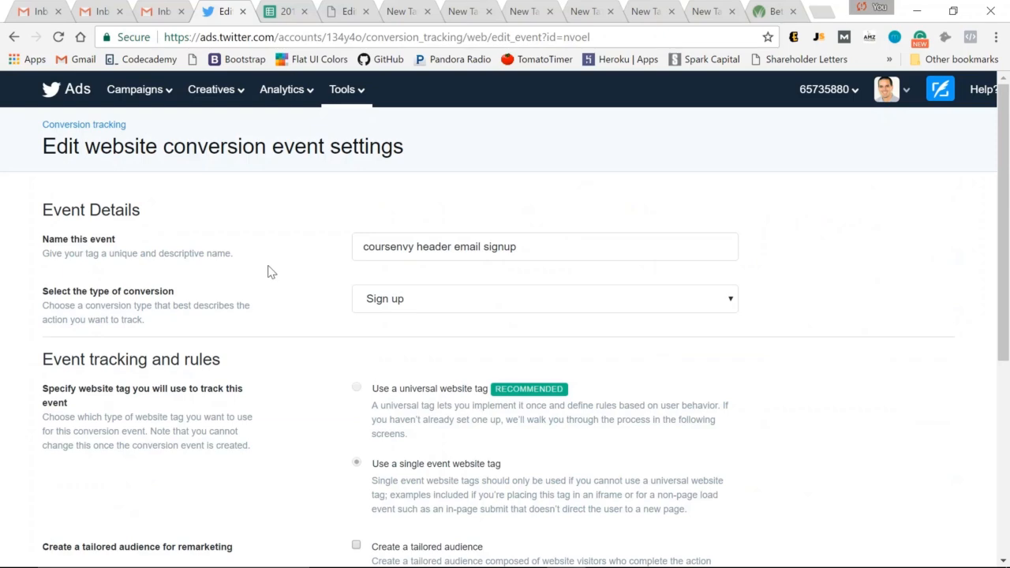
scroll(266, 271, down, 2)
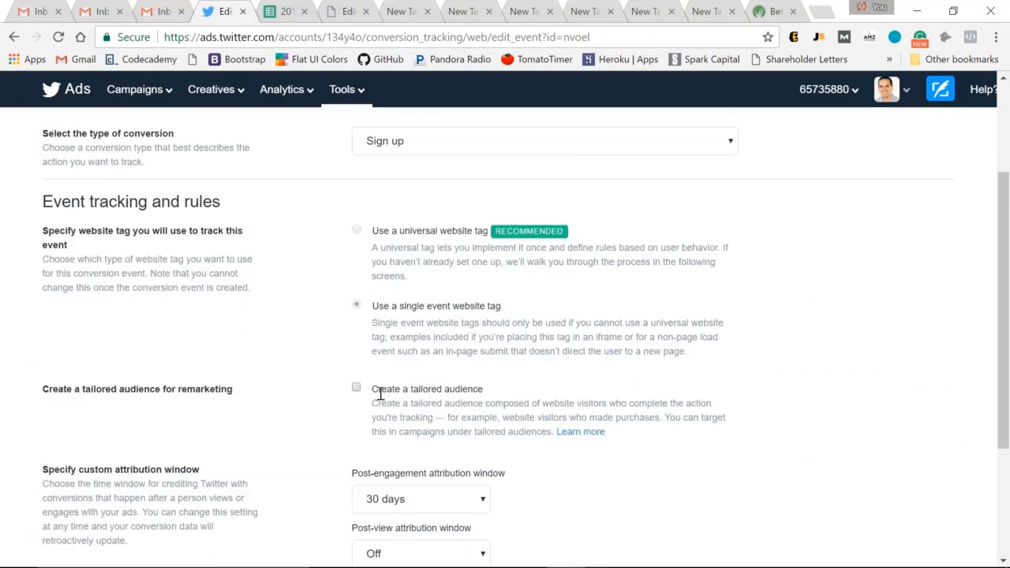
click(356, 387)
scroll(259, 388, down, 1)
scroll(259, 388, down, 3)
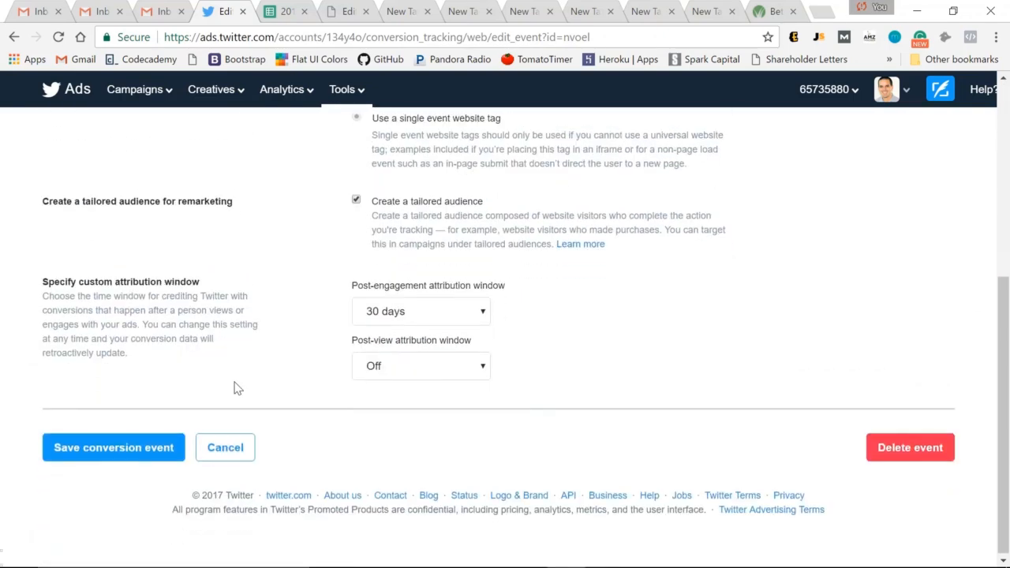
click(119, 456)
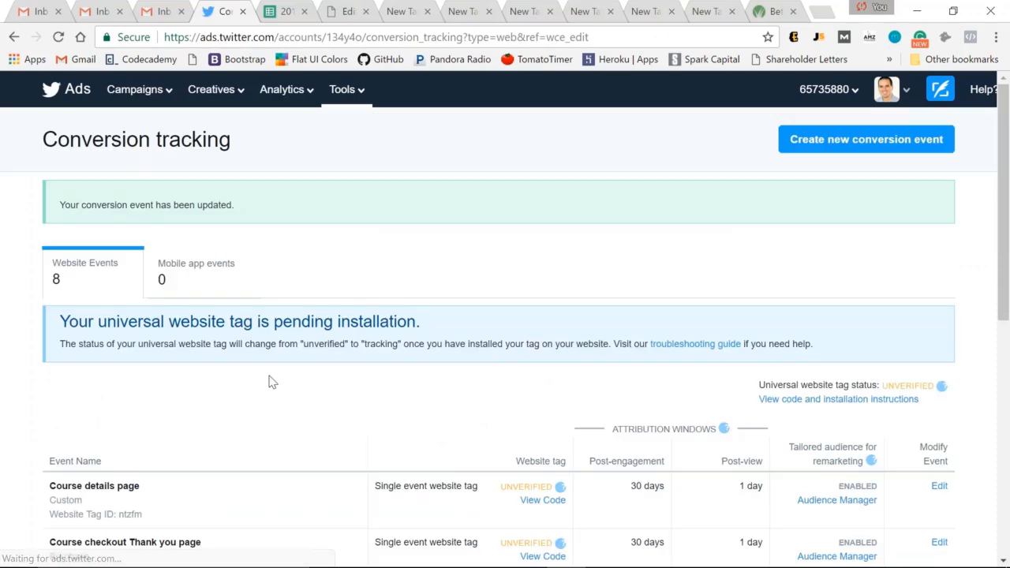
Step: Open the website tag code for the coursenvy header email signup event
scroll(422, 334, down, 3)
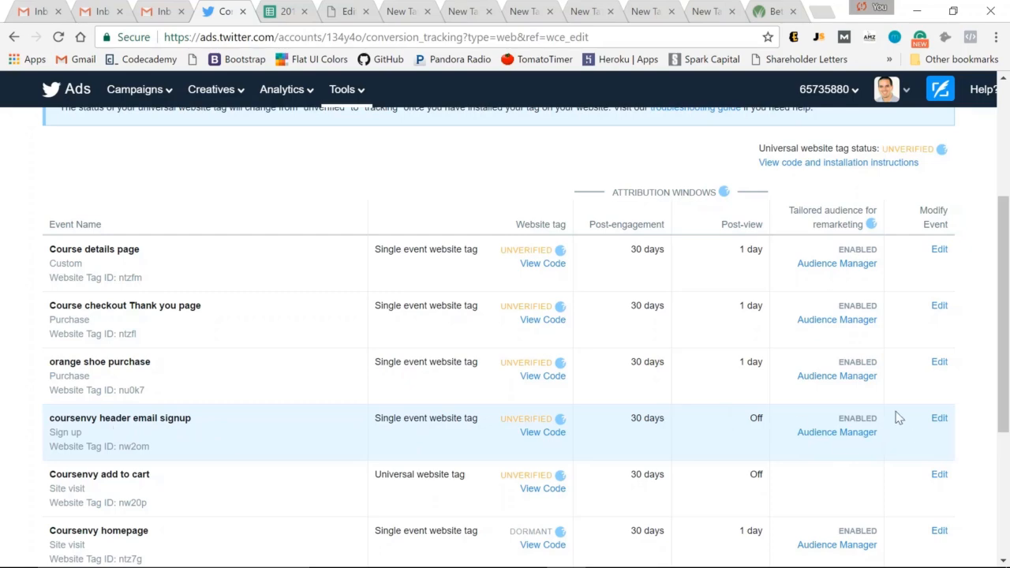
scroll(27, 342, down, 1)
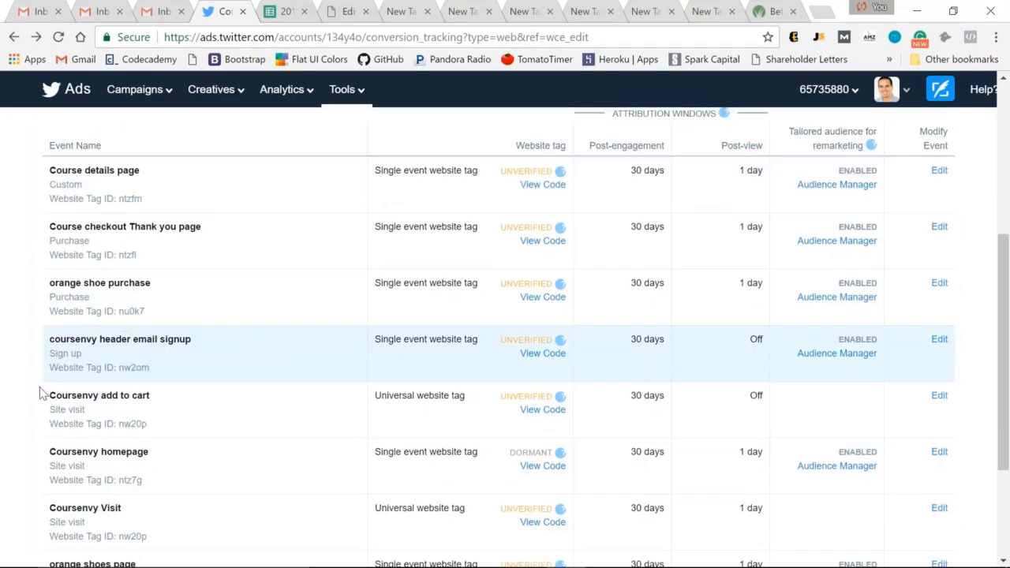
scroll(48, 371, up, 4)
scroll(198, 268, down, 5)
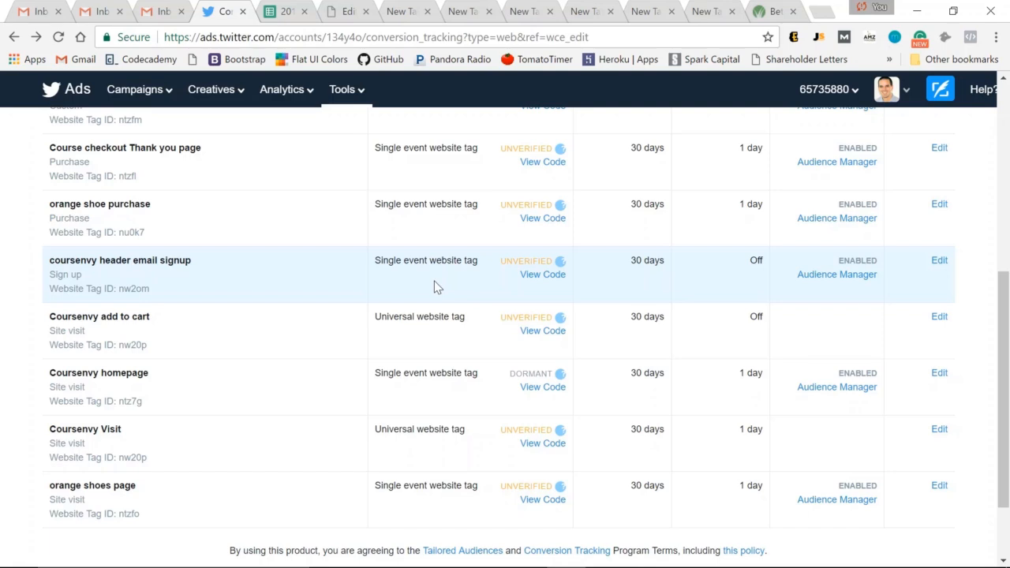
click(560, 276)
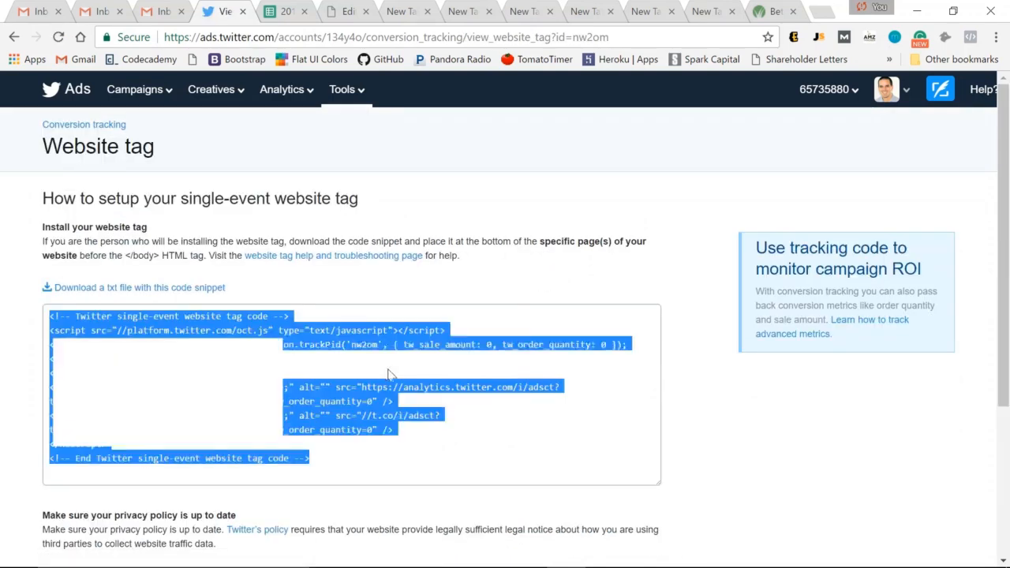